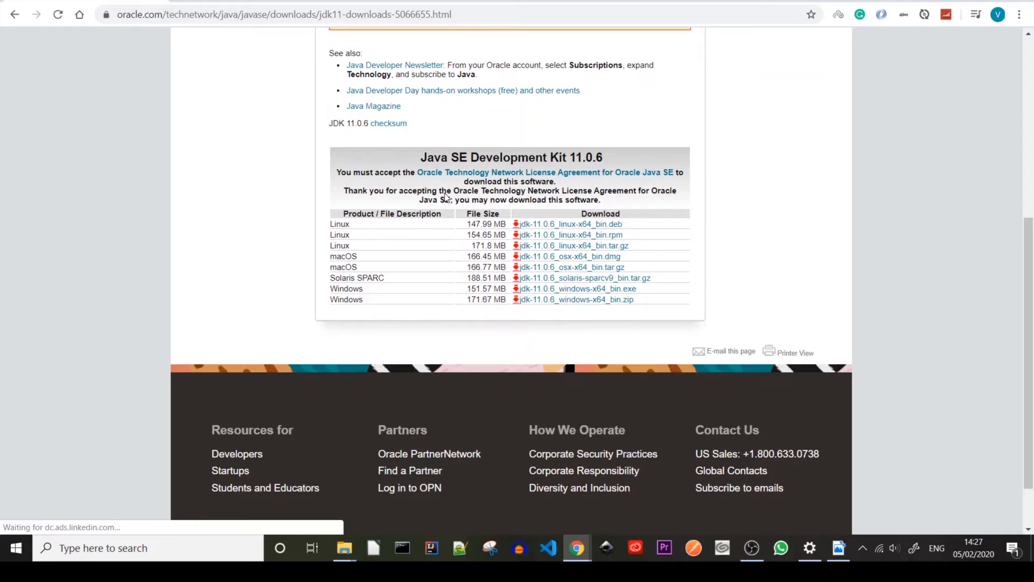
# - Choose the jdk-11.0.6_windows-x64_bin.exe installer from the JDK 11 download table
pyautogui.click(570, 294)
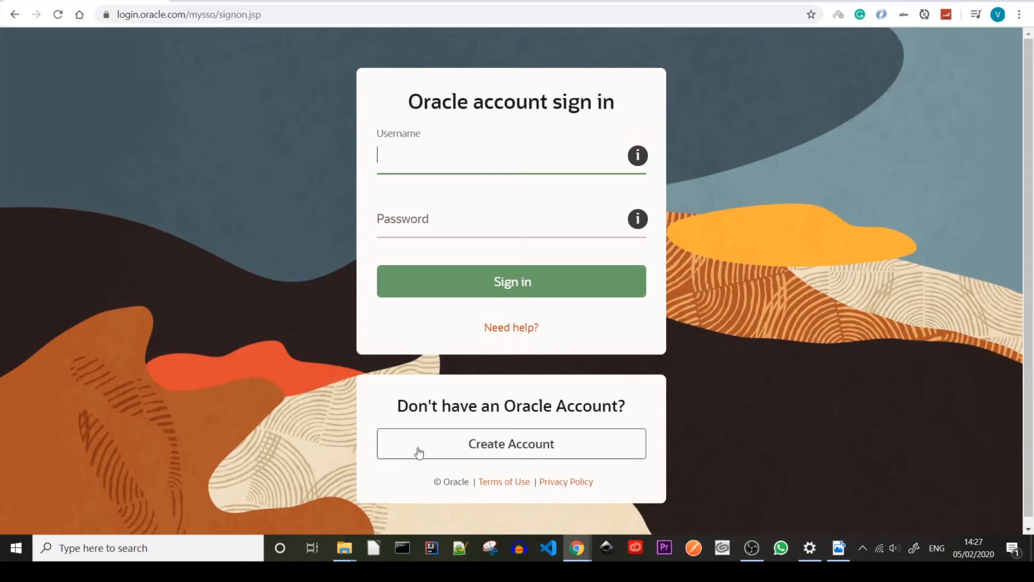
# - Start a new Oracle account and begin filling in the registration form's e-mail field
pyautogui.click(504, 451)
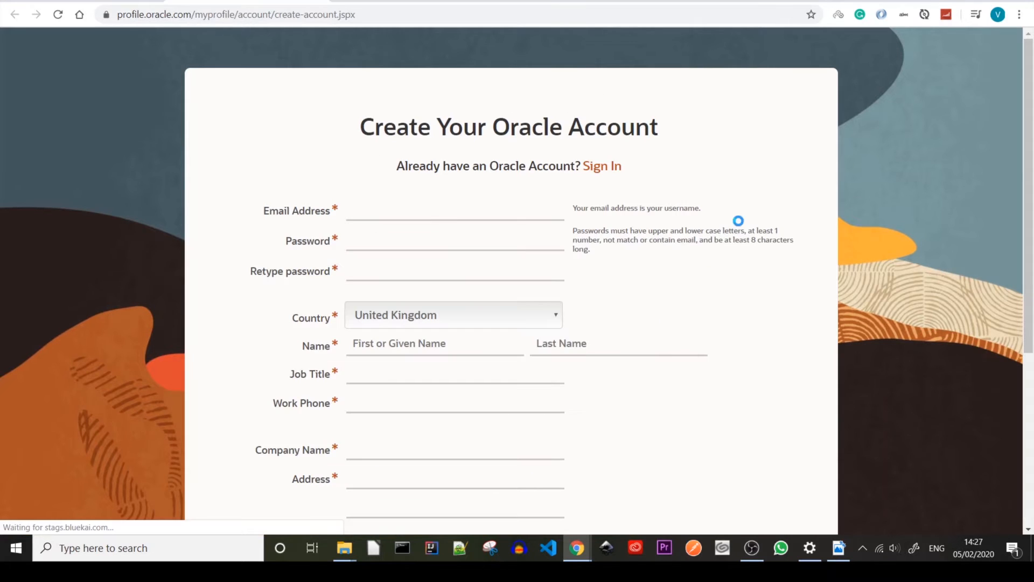
pyautogui.click(429, 218)
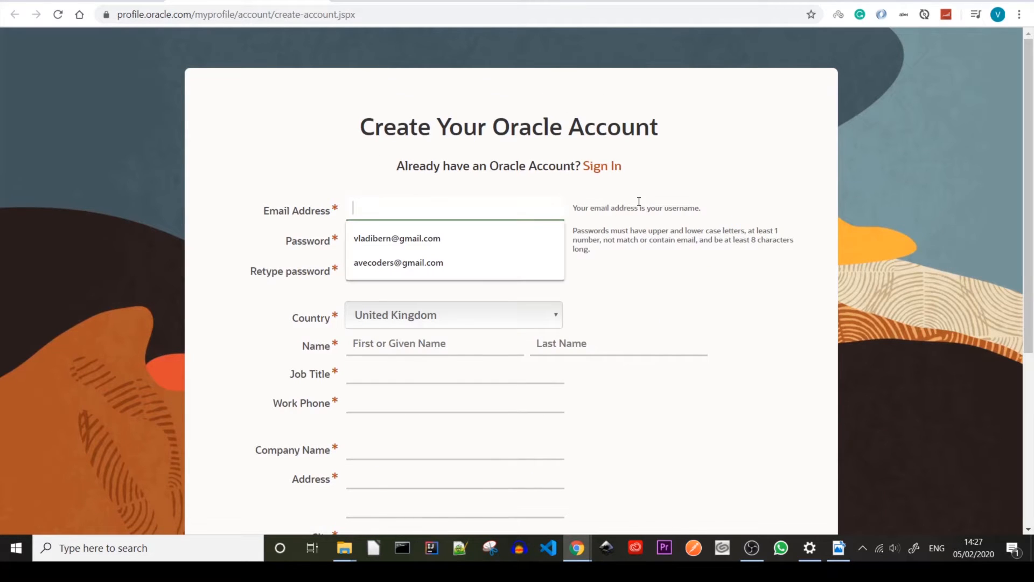
pyautogui.scroll(-5, 639, 203)
pyautogui.scroll(5, 638, 204)
pyautogui.scroll(-1, 641, 199)
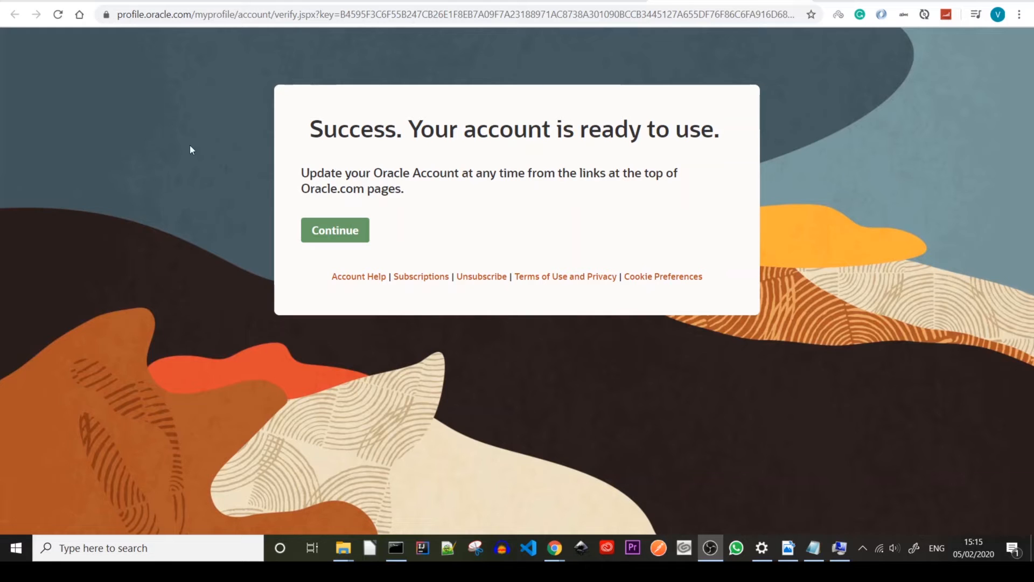
# - Continue from the account success page on to the Oracle.com home page
pyautogui.click(336, 232)
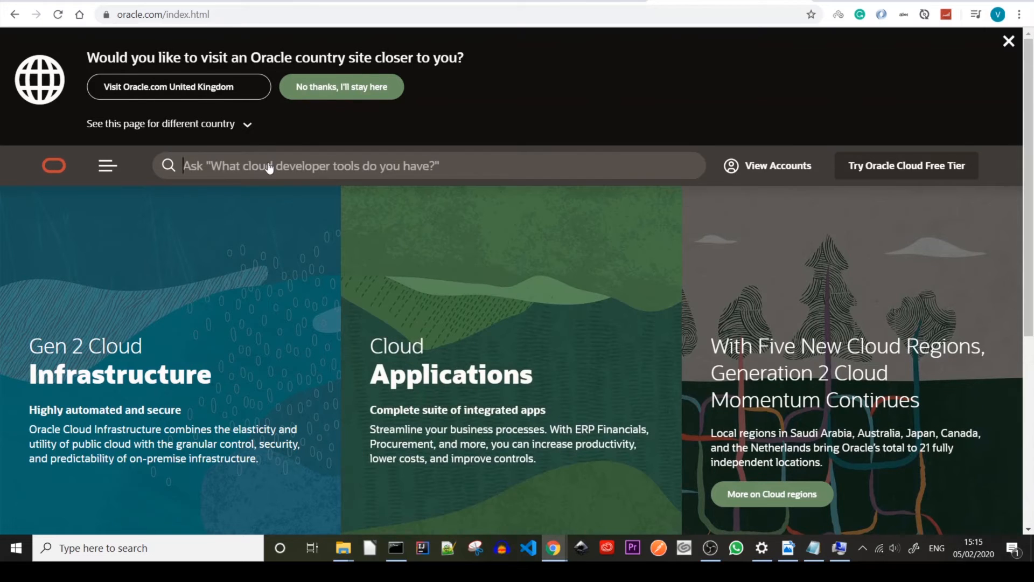
# - Search Oracle.com for 'download jdk 11' and open the Java SE Development Kit 11 Downloads result
pyautogui.click(268, 165)
pyautogui.write('downl')
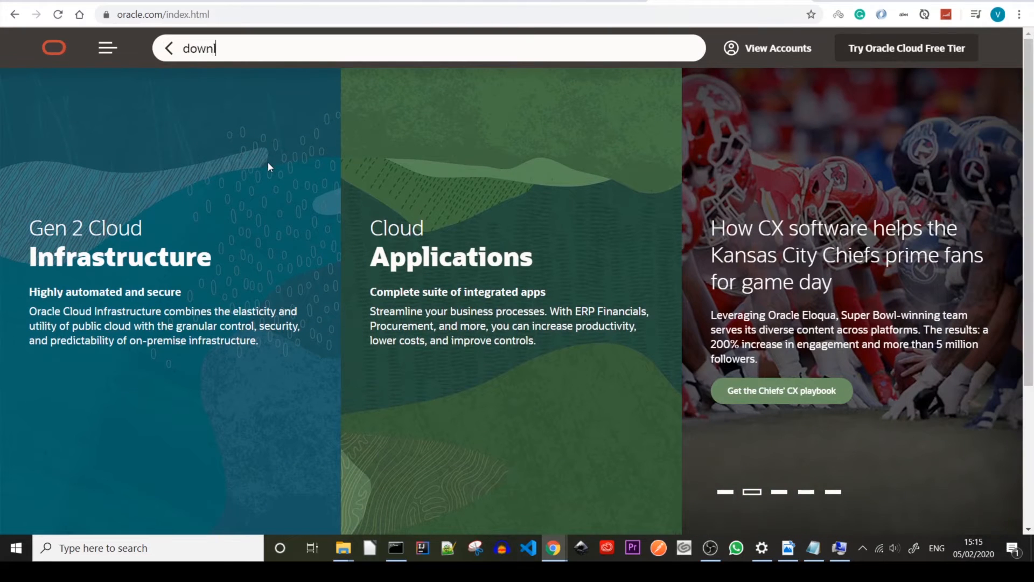
pyautogui.write('oad j')
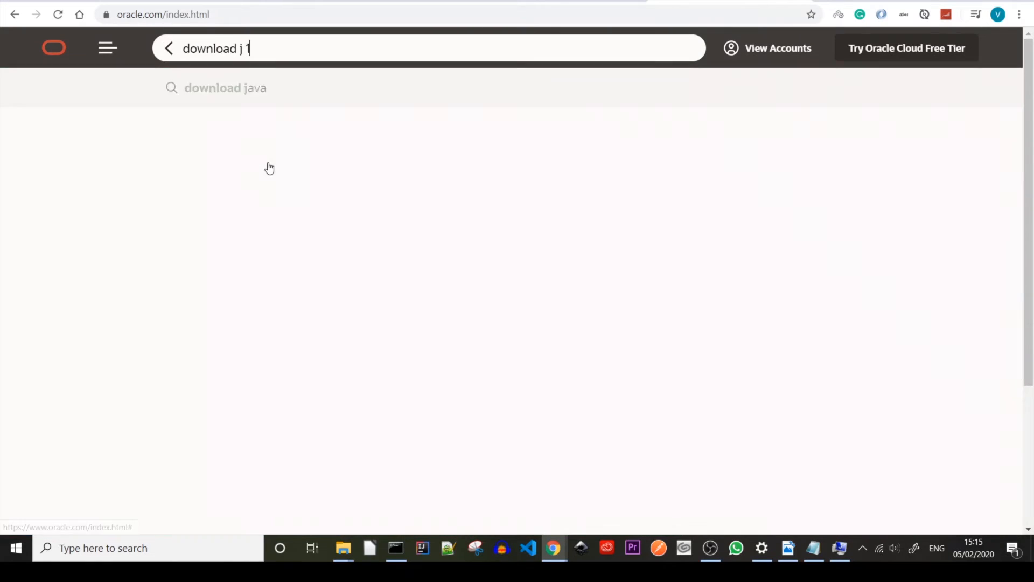
pyautogui.write('dk')
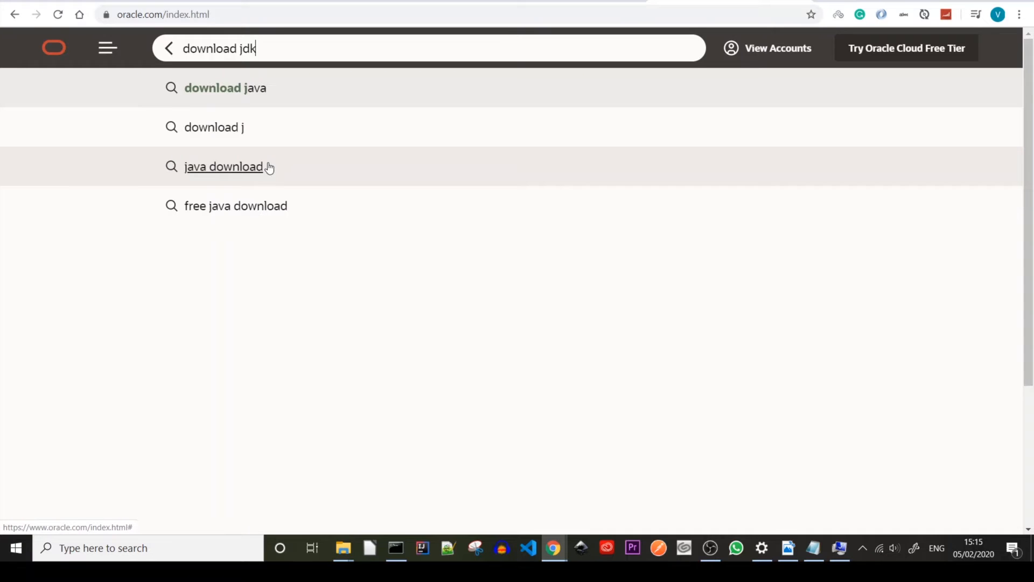
pyautogui.write(' 11')
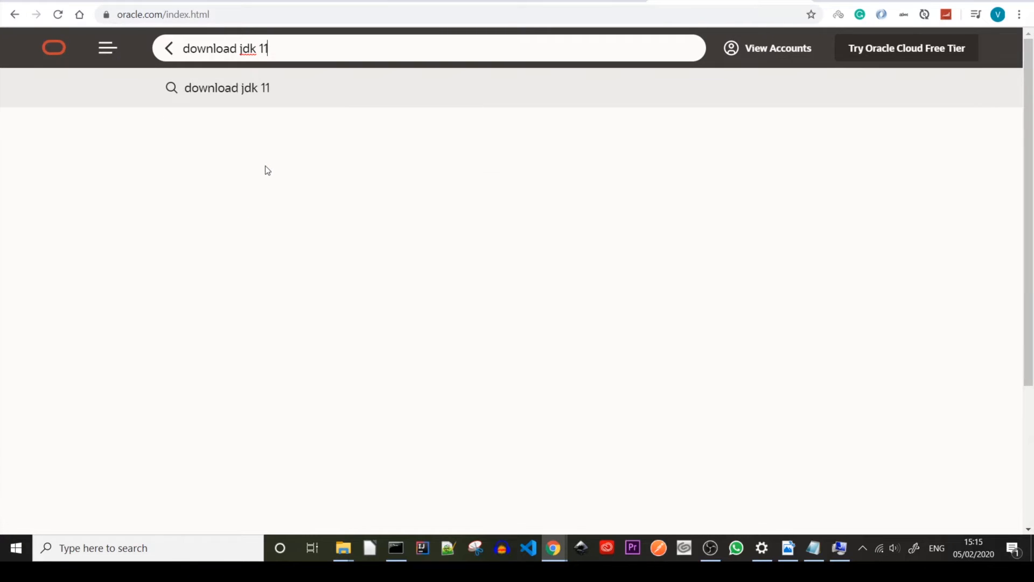
pyautogui.press('Return')
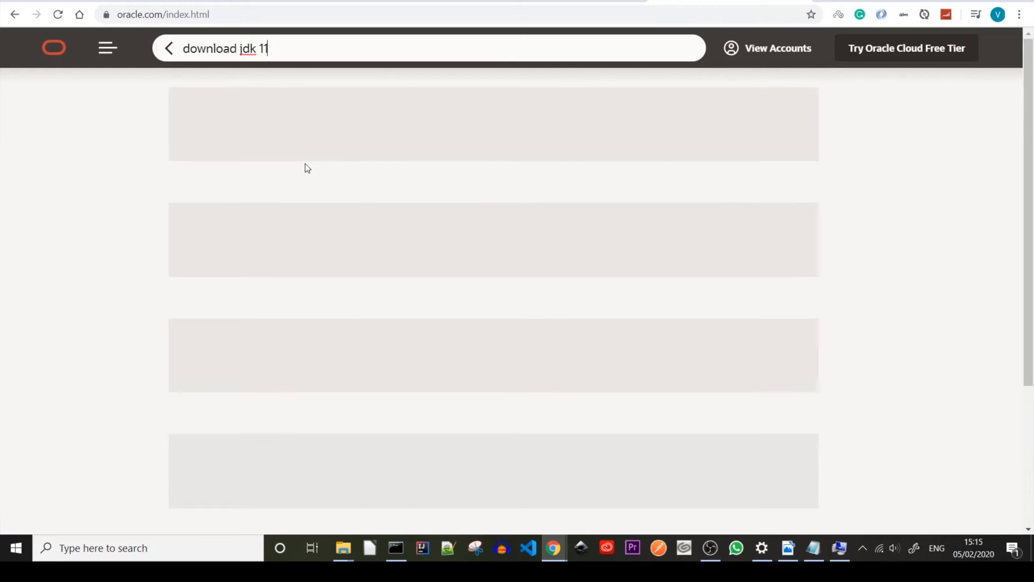
pyautogui.scroll(-9, 306, 216)
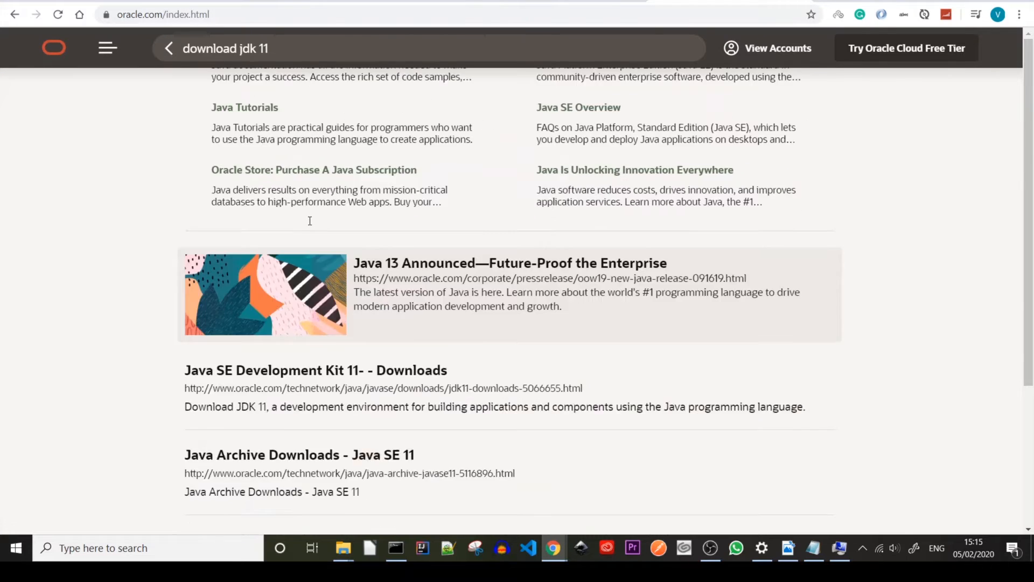
pyautogui.scroll(3, 307, 224)
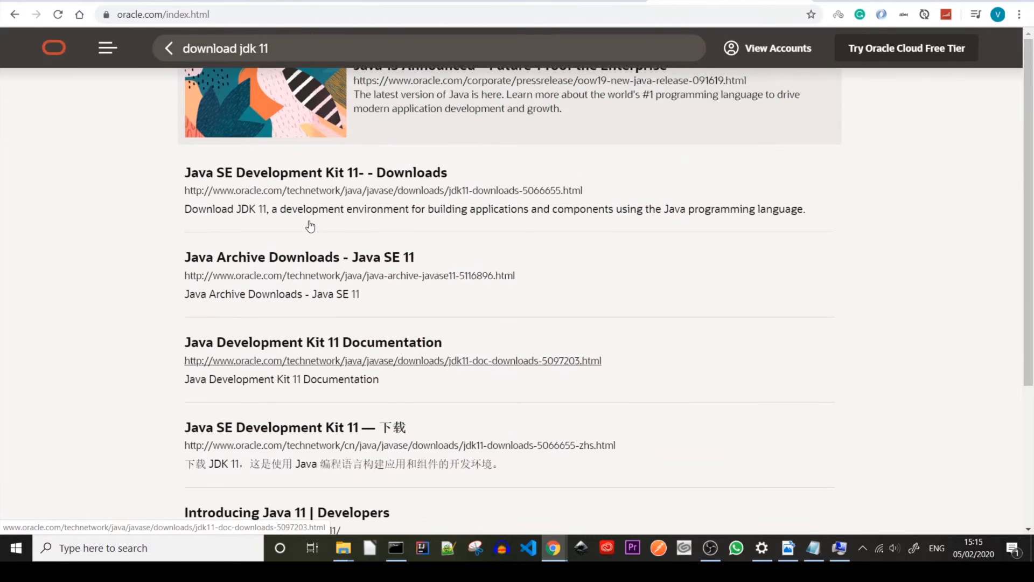
pyautogui.click(325, 173)
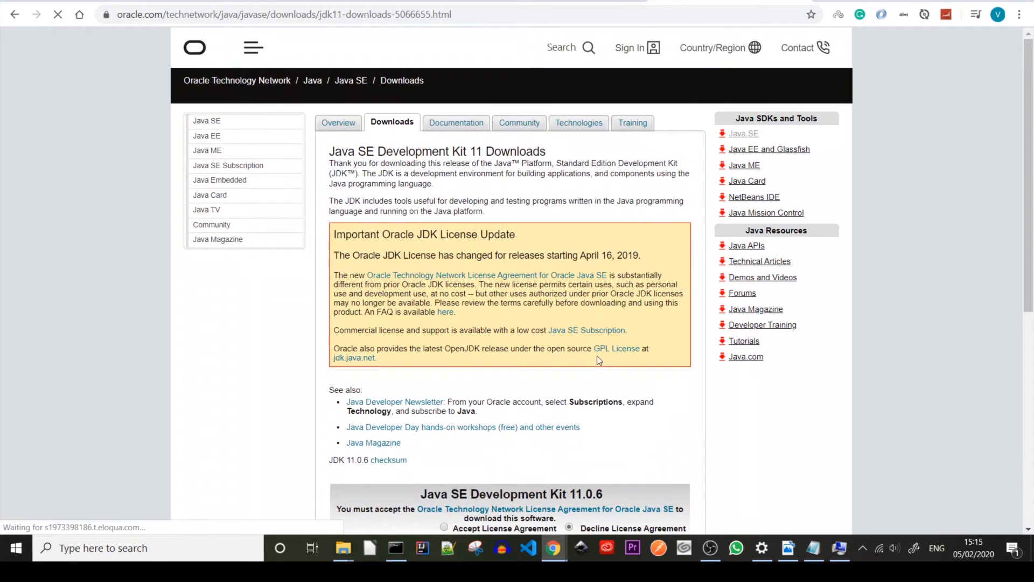
# - Accept the licence agreement and choose the JDK 11.0.6 Windows x64 .exe installer
pyautogui.scroll(-5, 590, 398)
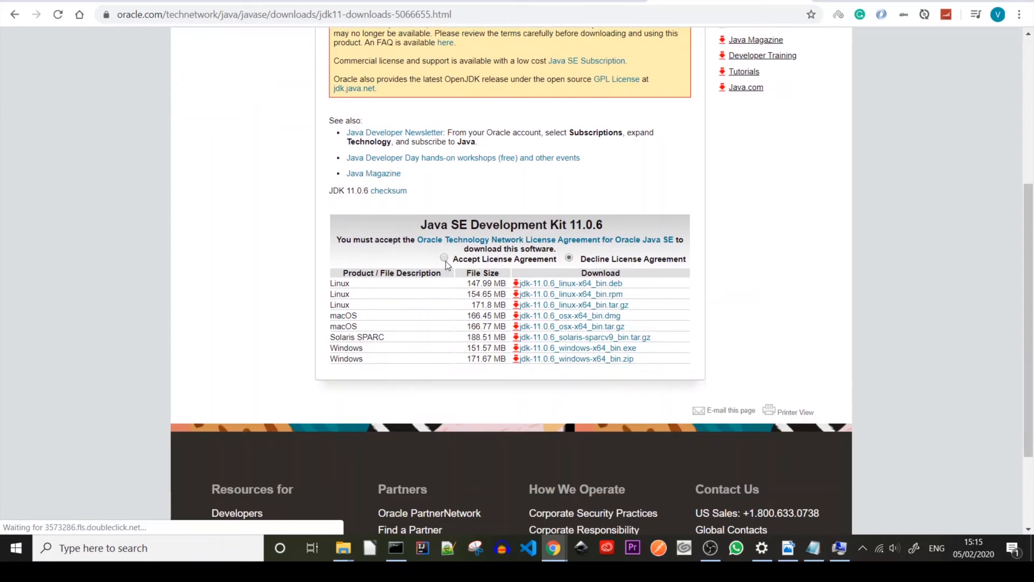
pyautogui.click(445, 257)
pyautogui.click(573, 359)
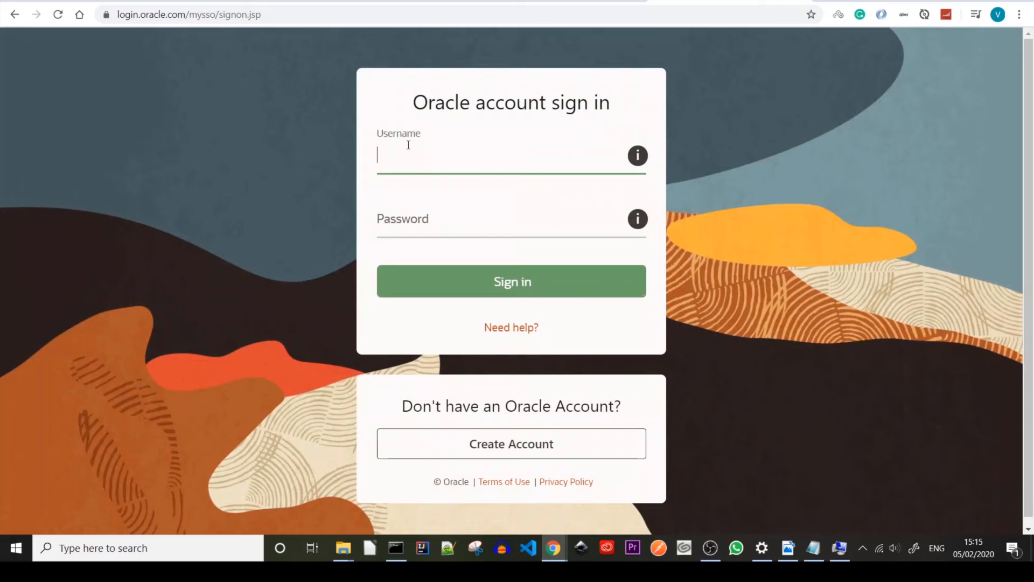
# - Sign in with the Oracle account e-mail and password to start the download
pyautogui.press('Tab')
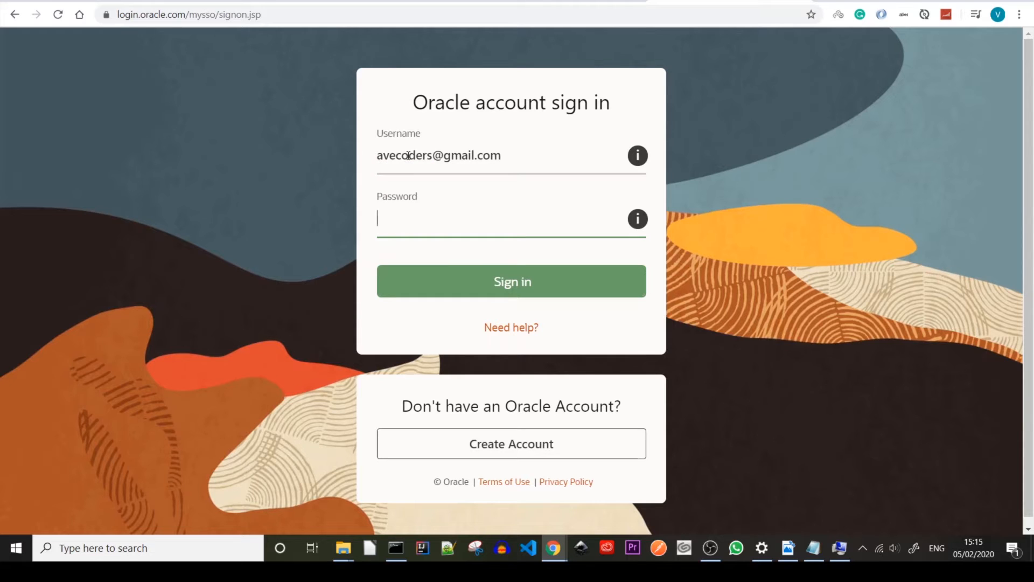
pyautogui.write('•••••••••••')
pyautogui.press('Return')
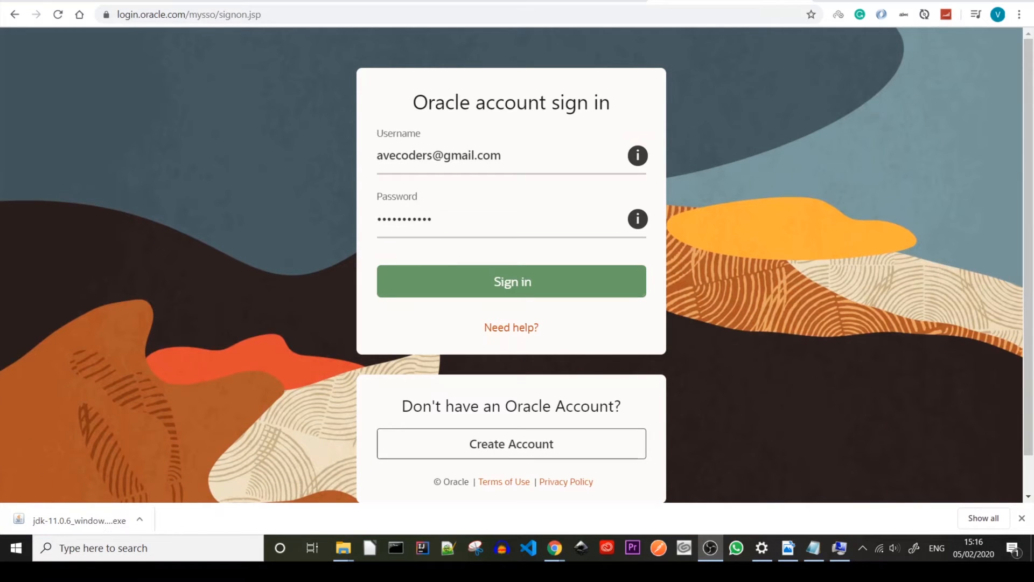
# - Run the downloaded JDK 11.0.6 installer with default settings and close it when finished
pyautogui.click(68, 521)
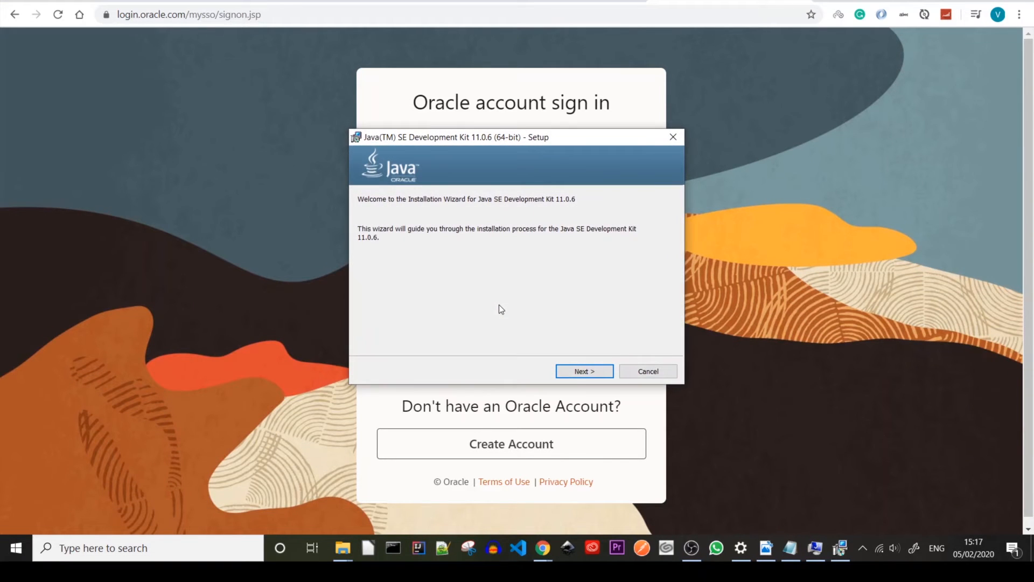
pyautogui.click(584, 374)
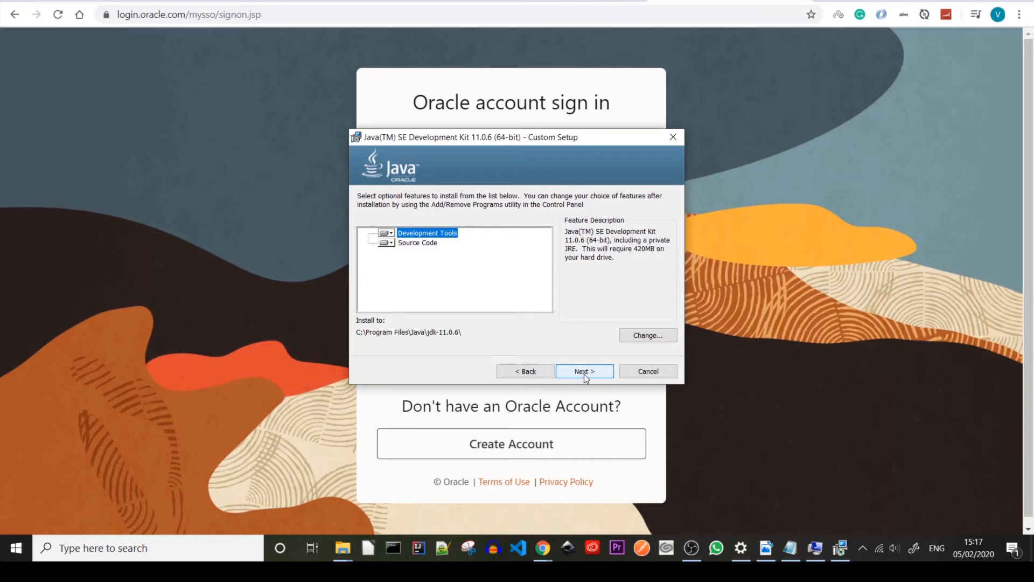
pyautogui.click(585, 374)
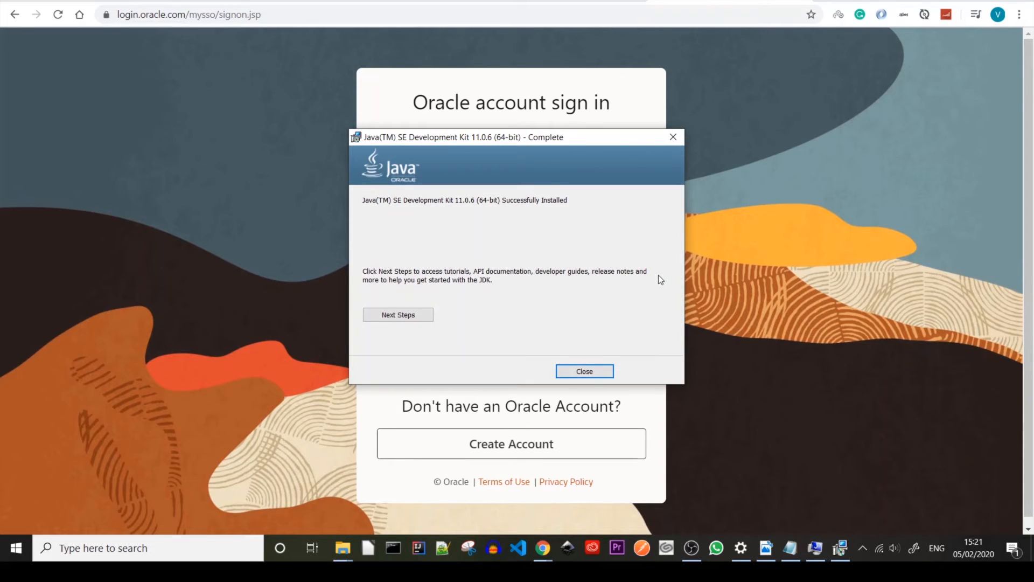
pyautogui.click(588, 373)
pyautogui.click(396, 548)
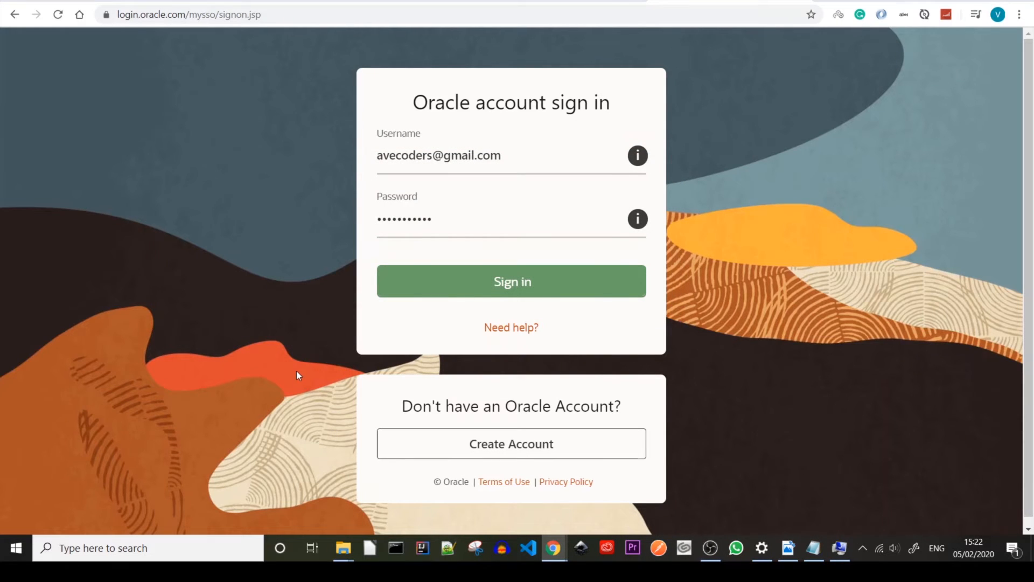
# - Check java -version (still 1.8.0_241), then search Settings for 'envi' to open System Properties
pyautogui.write('java -version')
pyautogui.press('Return')
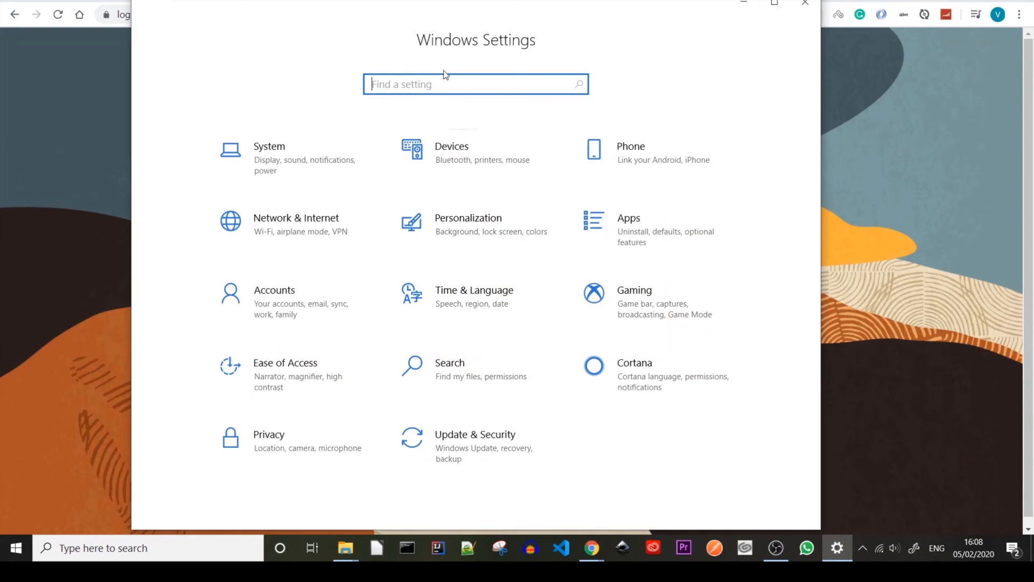
pyautogui.write('envi')
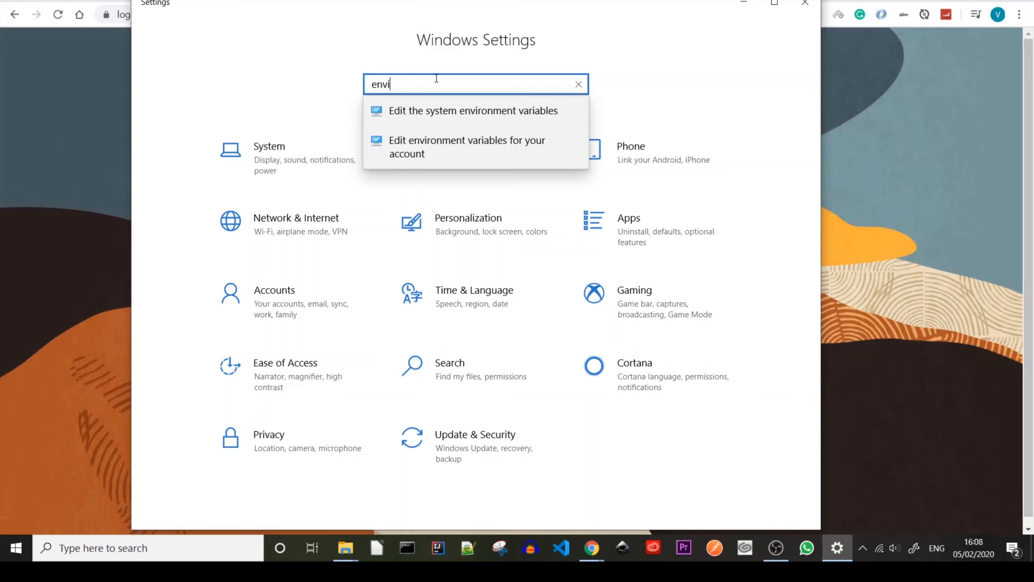
pyautogui.click(431, 116)
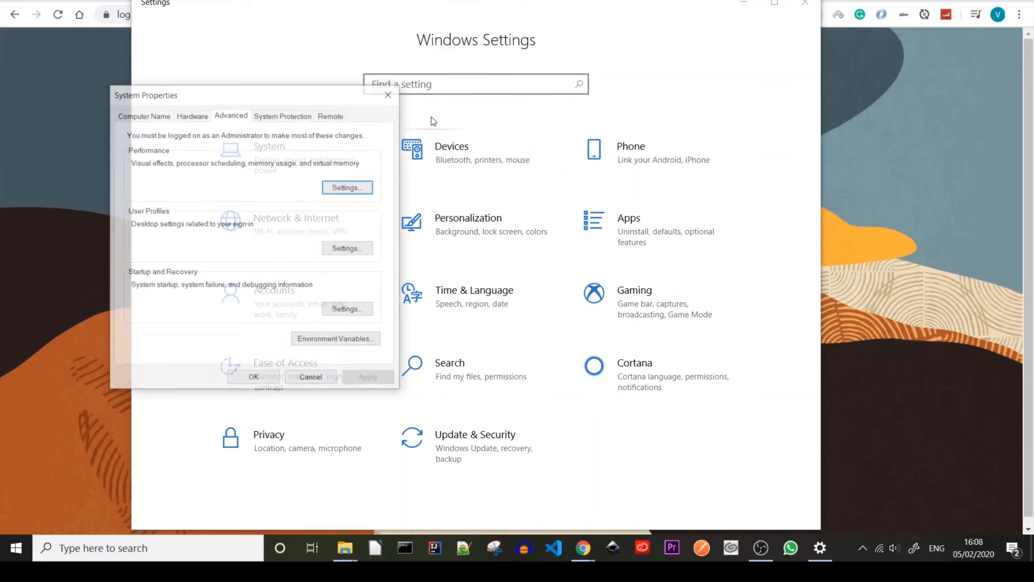
pyautogui.moveTo(438, 90); pyautogui.dragTo(523, 75)
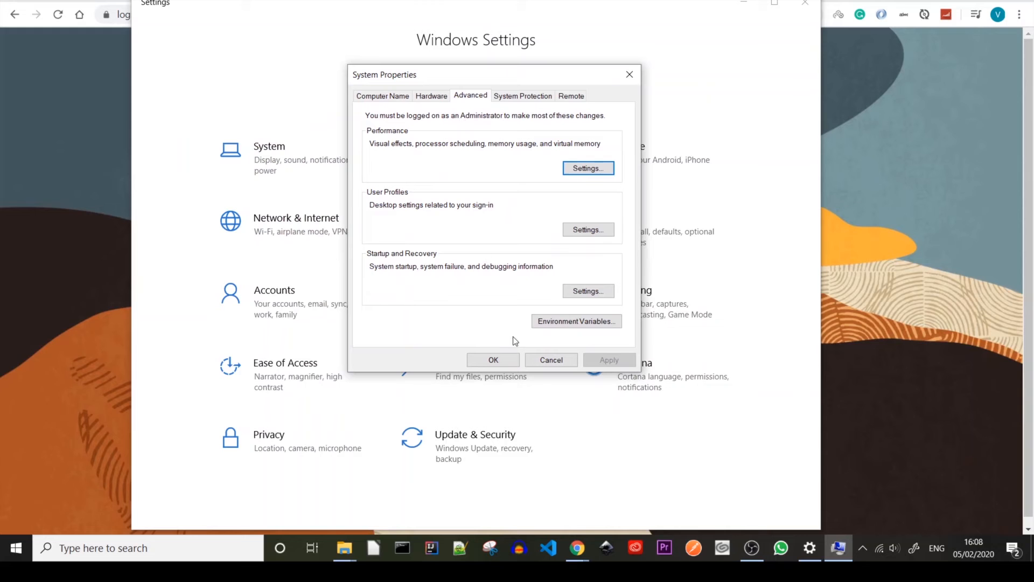
# - Open Environment Variables and copy the C:\Program Files\Java\jdk-11.0.6 path from Explorer's address bar
pyautogui.click(549, 321)
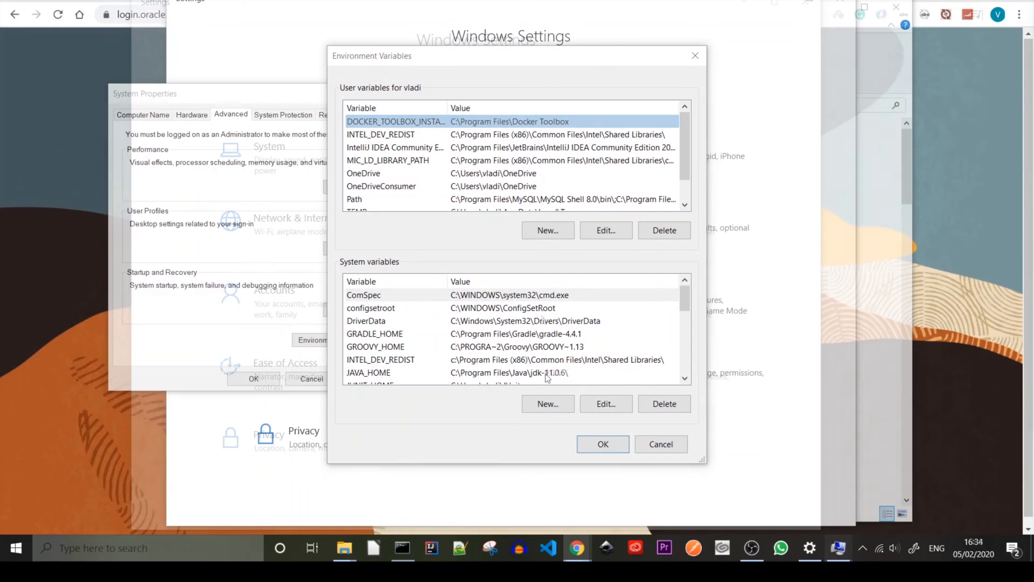
pyautogui.moveTo(343, 549)
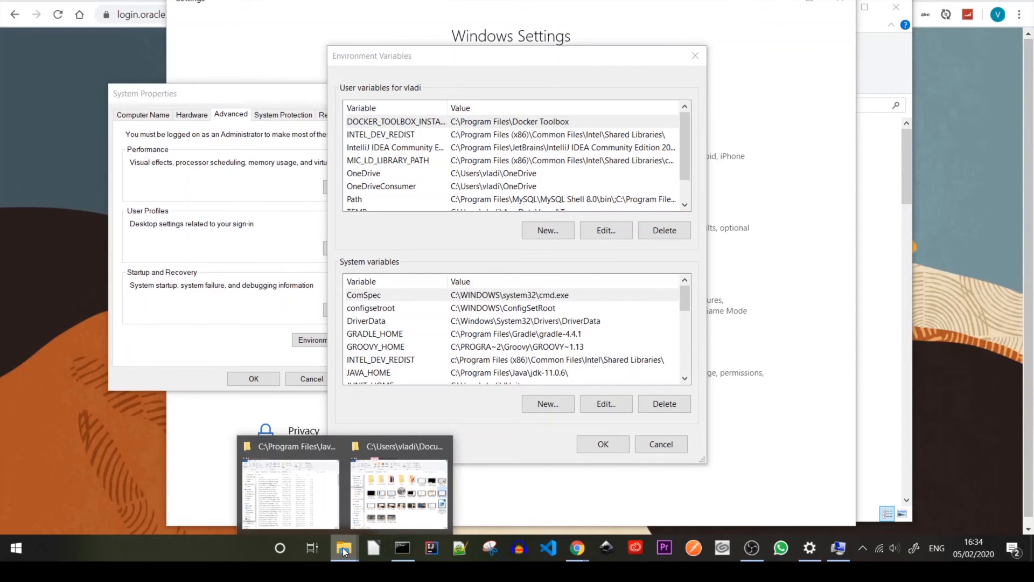
pyautogui.click(318, 501)
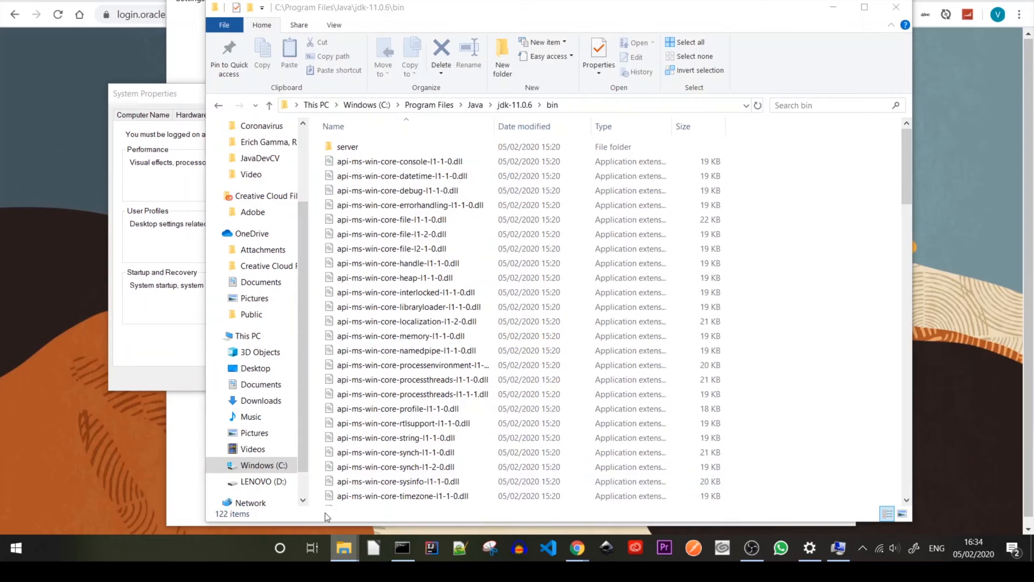
pyautogui.click(615, 105)
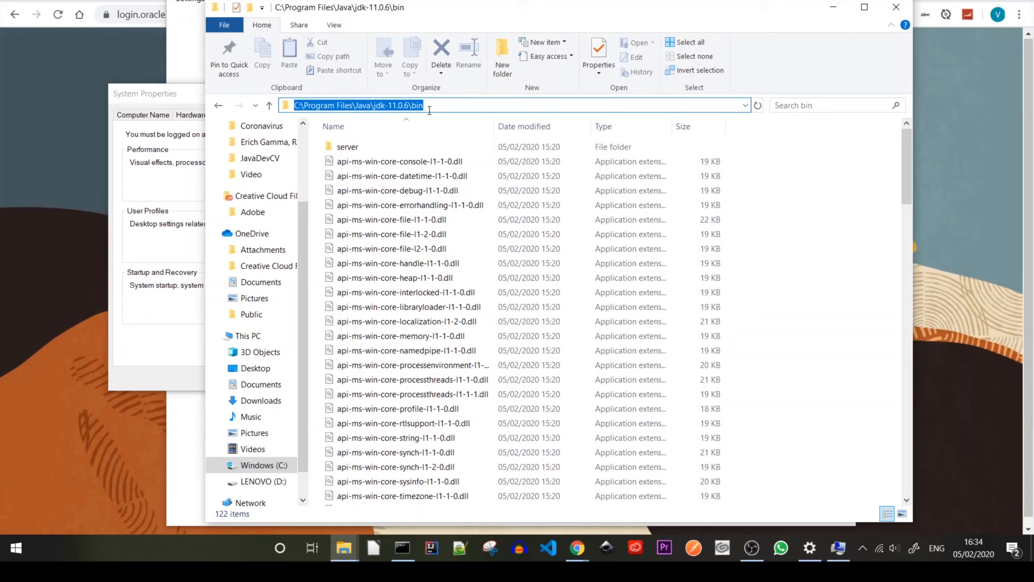
pyautogui.moveTo(410, 105); pyautogui.dragTo(277, 110)
pyautogui.click(834, 7)
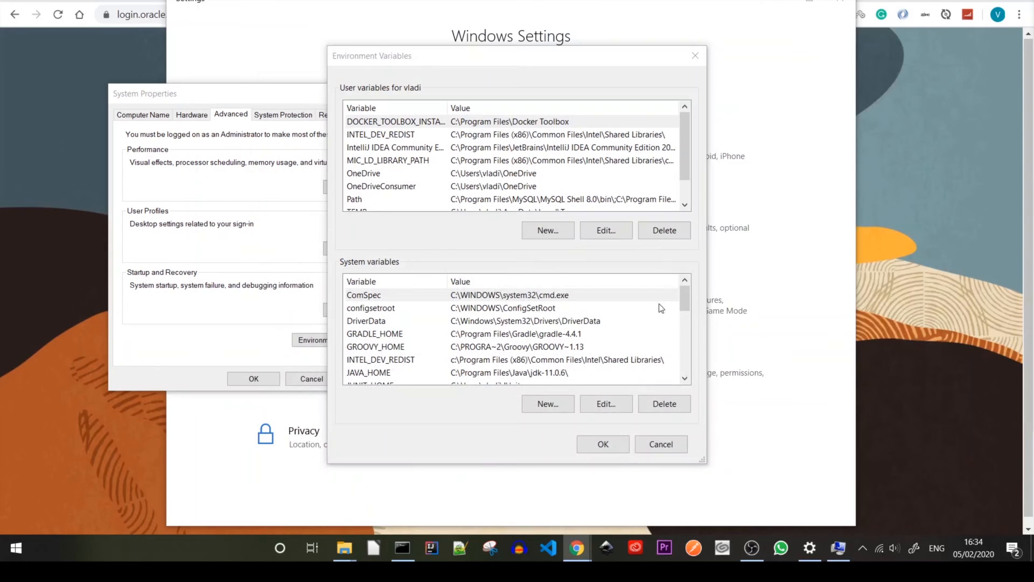
pyautogui.click(513, 378)
# - Edit the system Path variable, append a new %JAVA_HOME%\bin entry, and confirm with OK
pyautogui.click(607, 404)
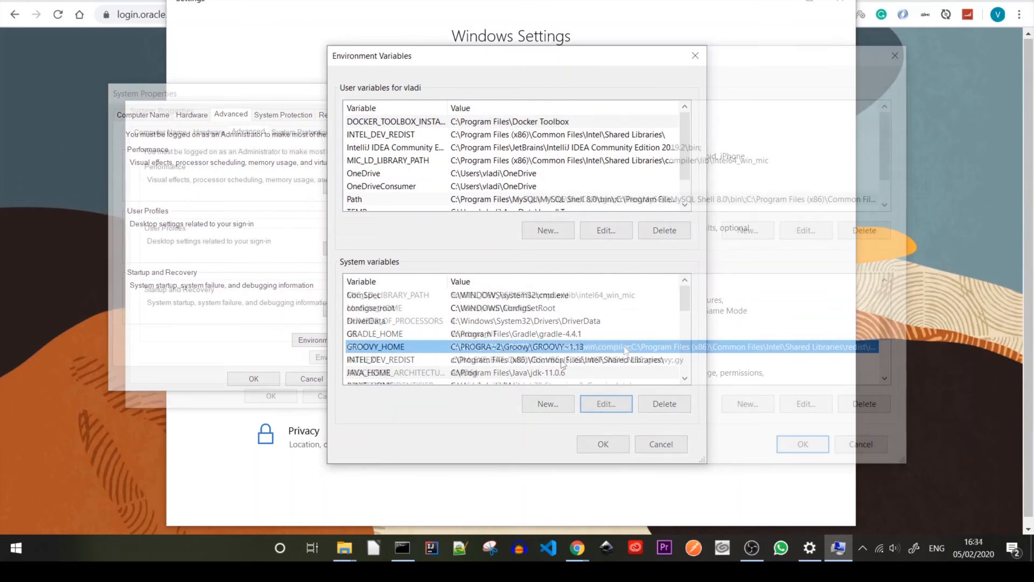
pyautogui.click(798, 404)
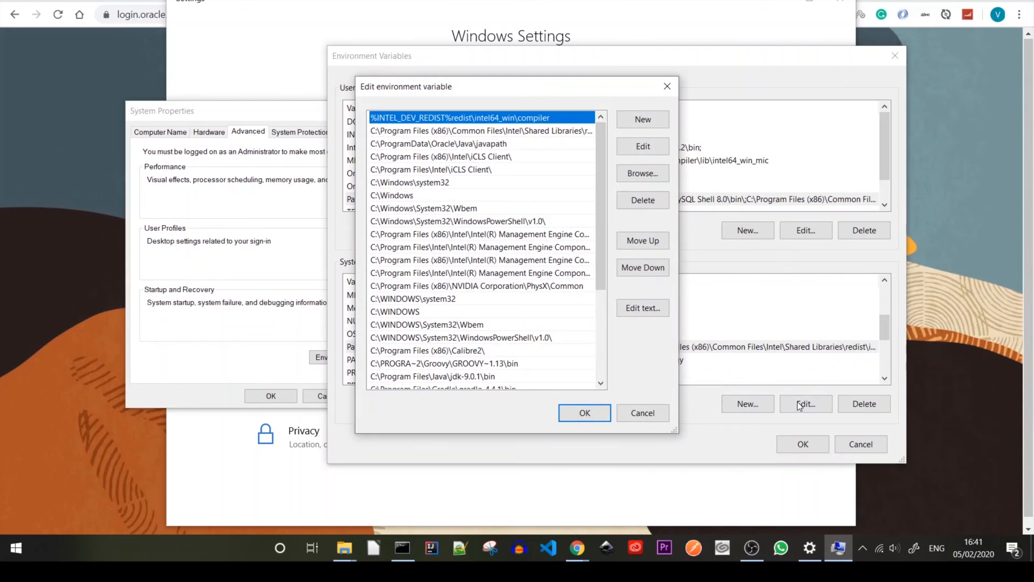
pyautogui.moveTo(601, 145); pyautogui.dragTo(606, 297)
pyautogui.click(664, 121)
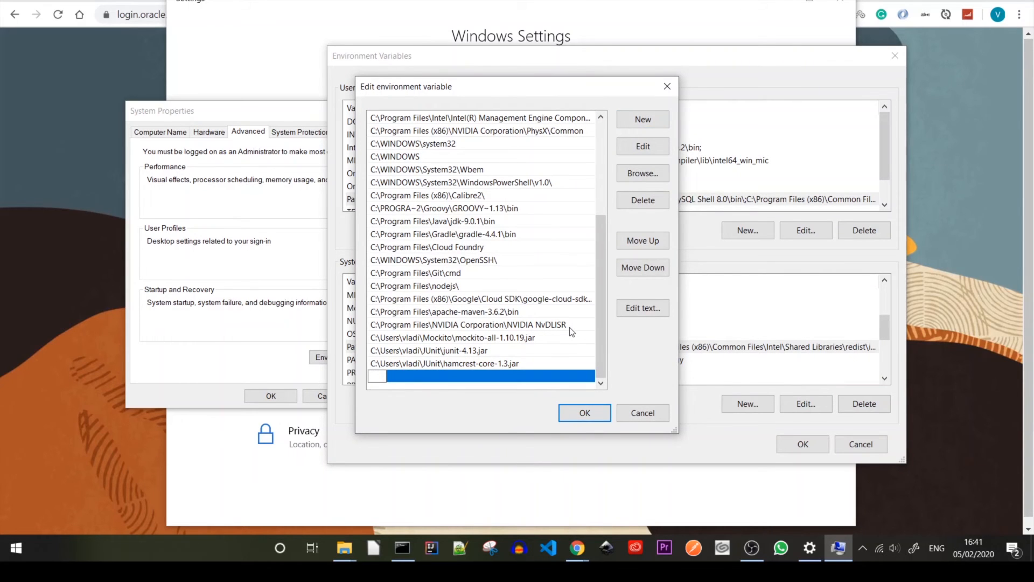
pyautogui.write('%JAVA_')
pyautogui.write('HOME')
pyautogui.write('%')
pyautogui.write('\x08in')
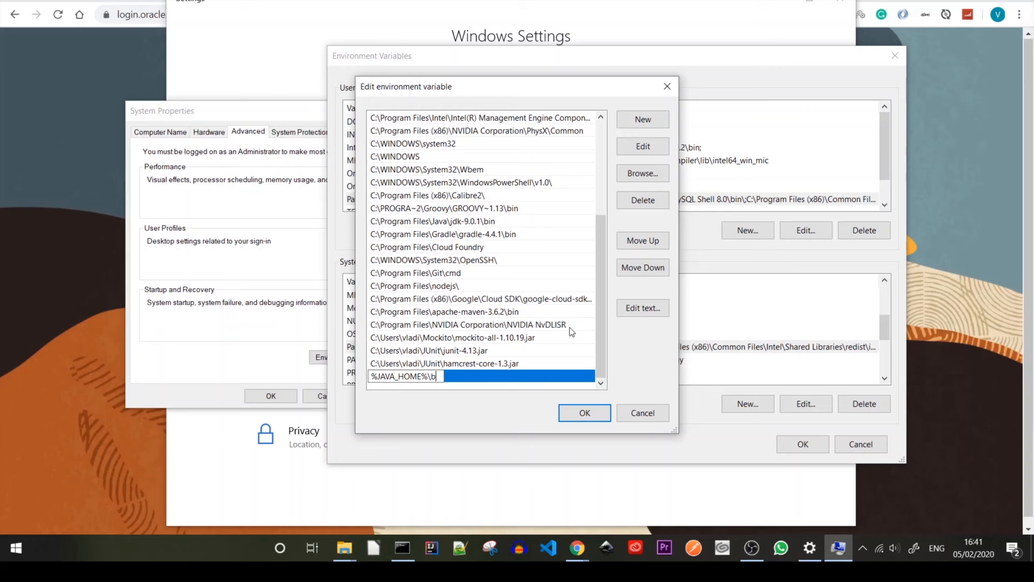
pyautogui.click(584, 412)
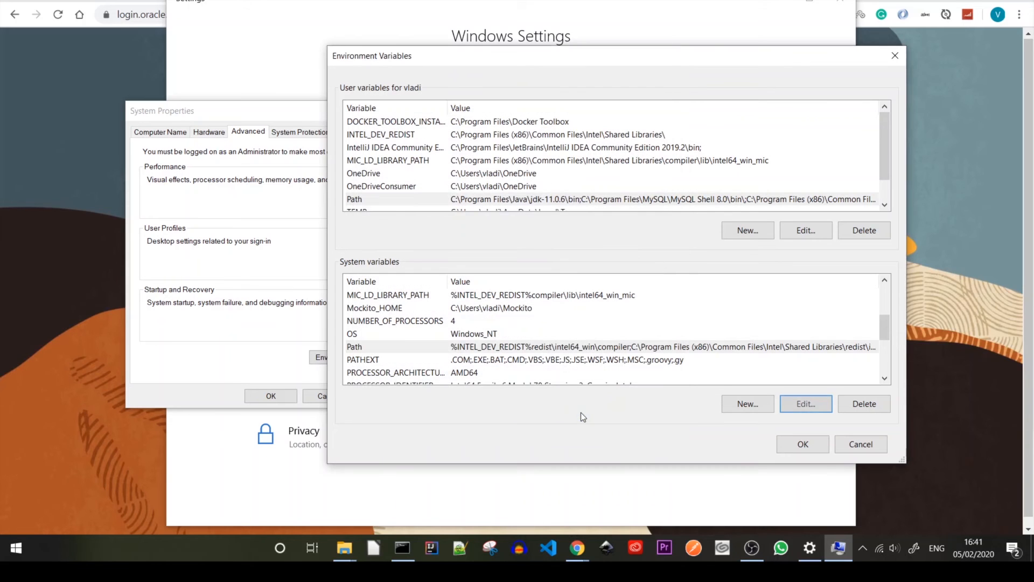
# - Close Environment Variables with OK and run java -version in the existing Command Prompt
pyautogui.click(798, 446)
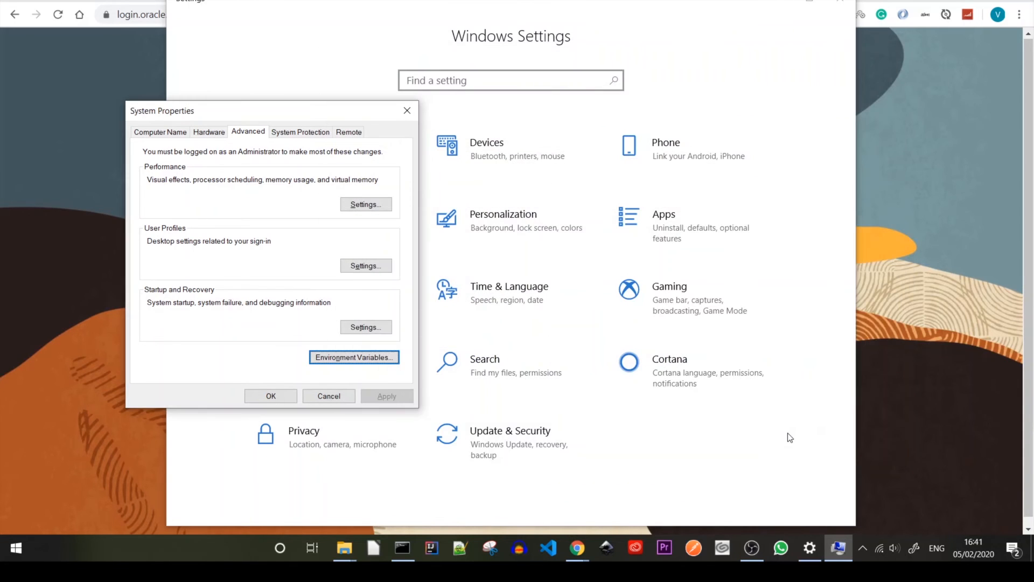
pyautogui.click(403, 548)
pyautogui.write('java -')
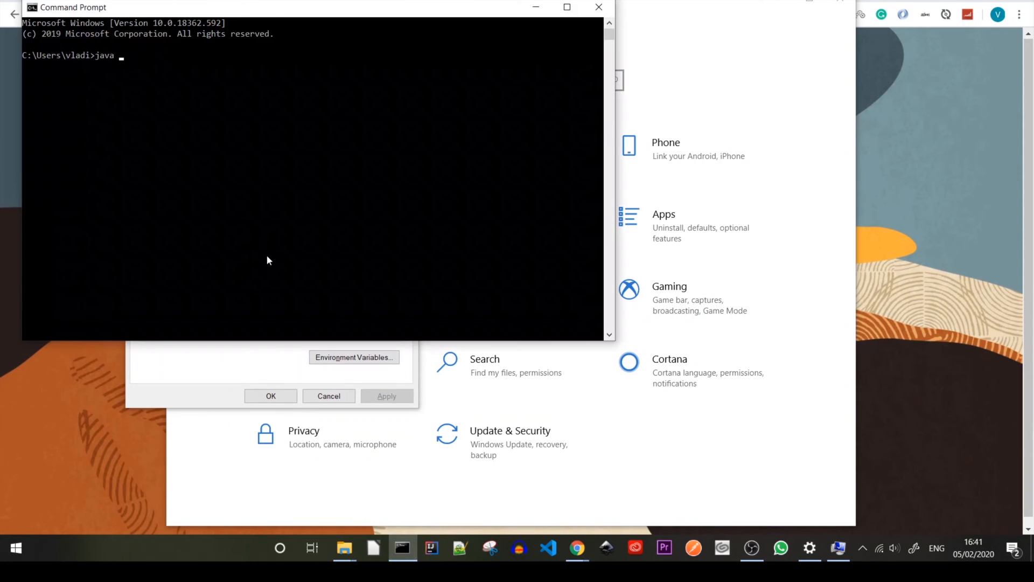
pyautogui.write('version')
pyautogui.press('Return')
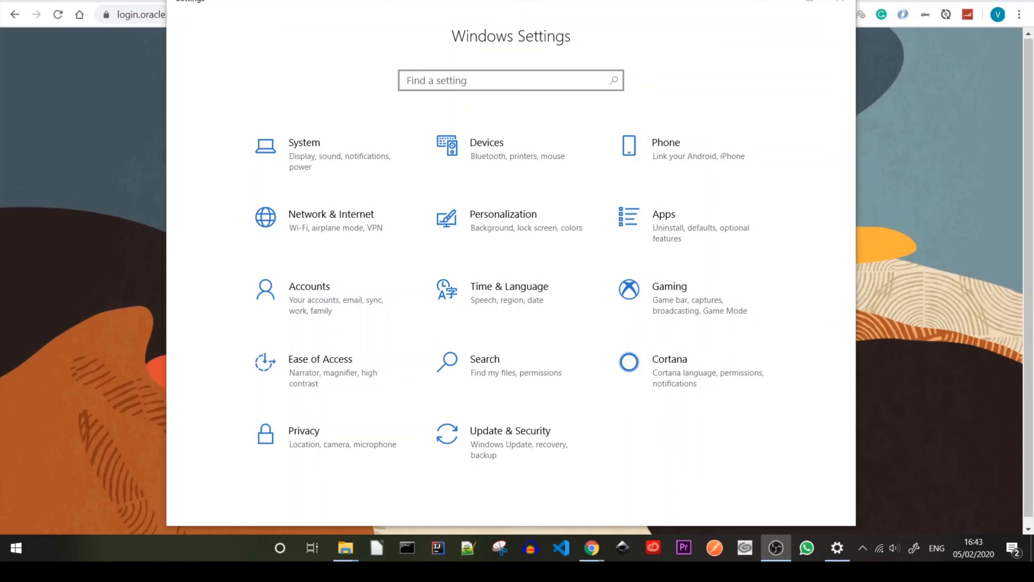
# - Run java -version in a fresh Command Prompt, confirming version 11.0.6
pyautogui.click(400, 560)
pyautogui.write('ja')
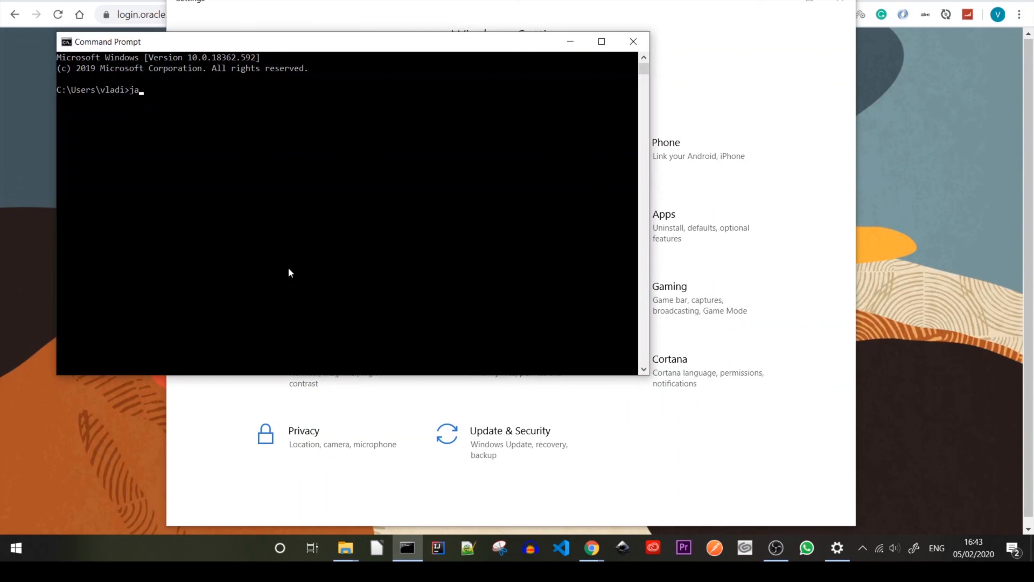
pyautogui.write('va -version')
pyautogui.press('Return')
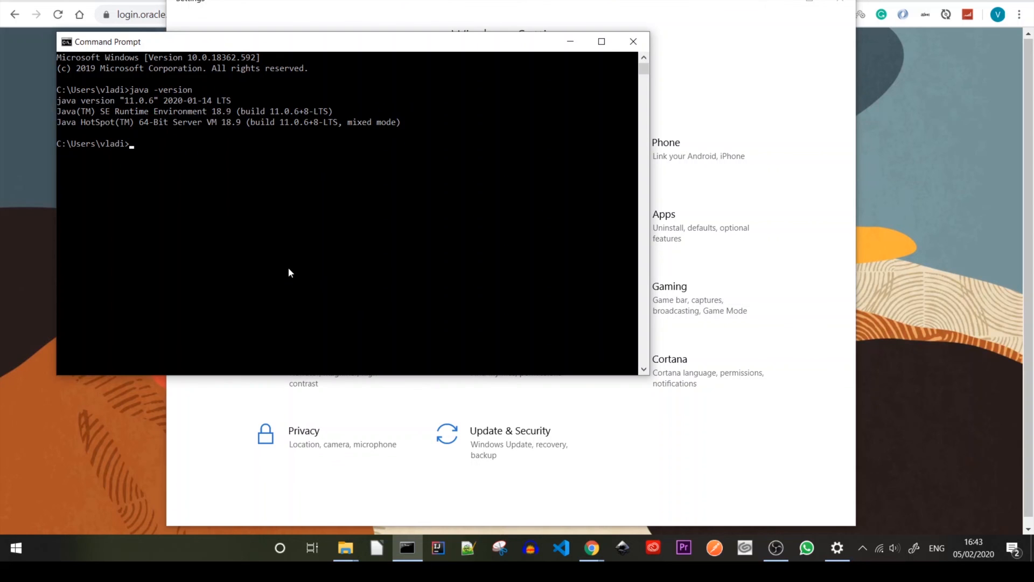